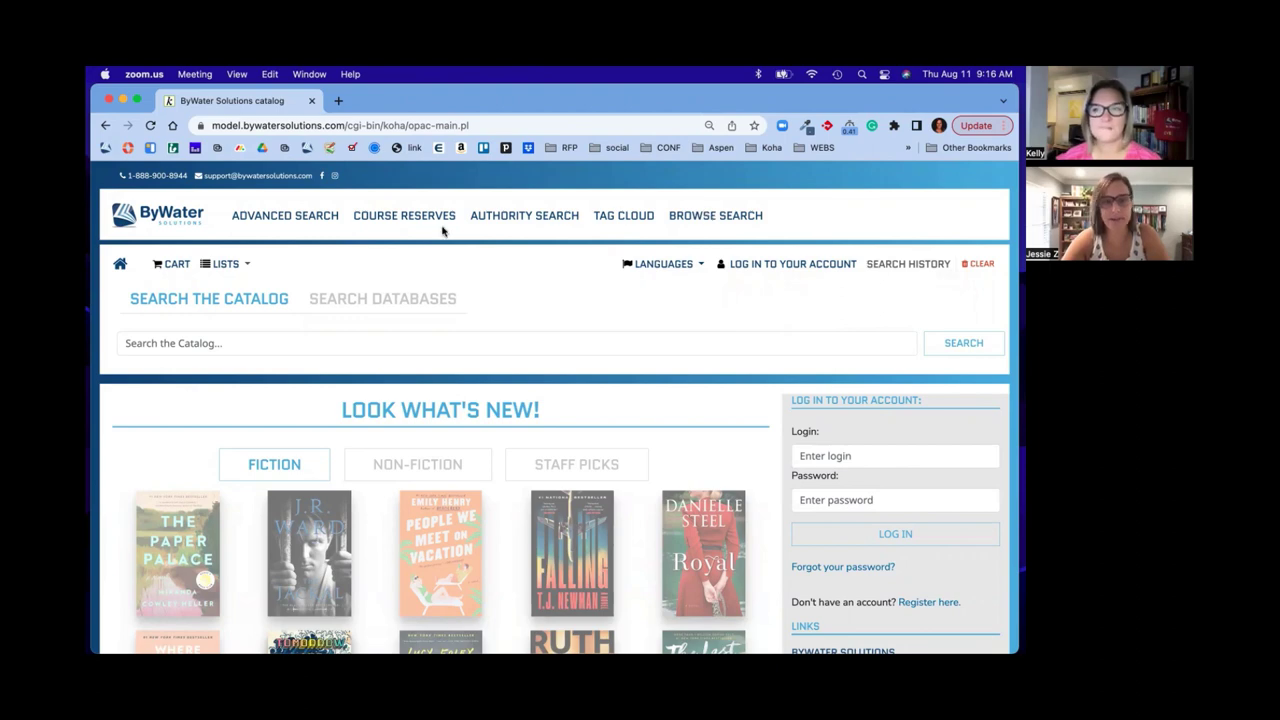
- Open the Browse Search page of the catalog and set the search type to Subject
{"action": "left_click", "coordinate": [708, 216]}
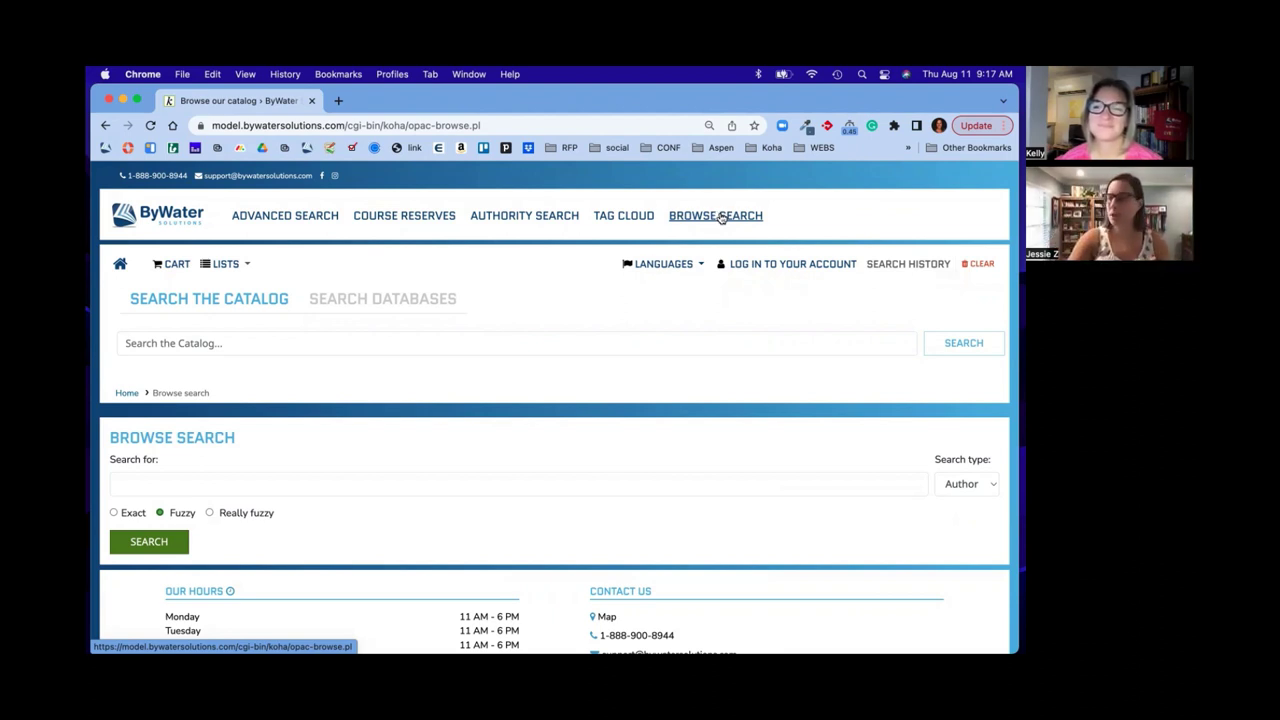
{"action": "left_click", "coordinate": [972, 486]}
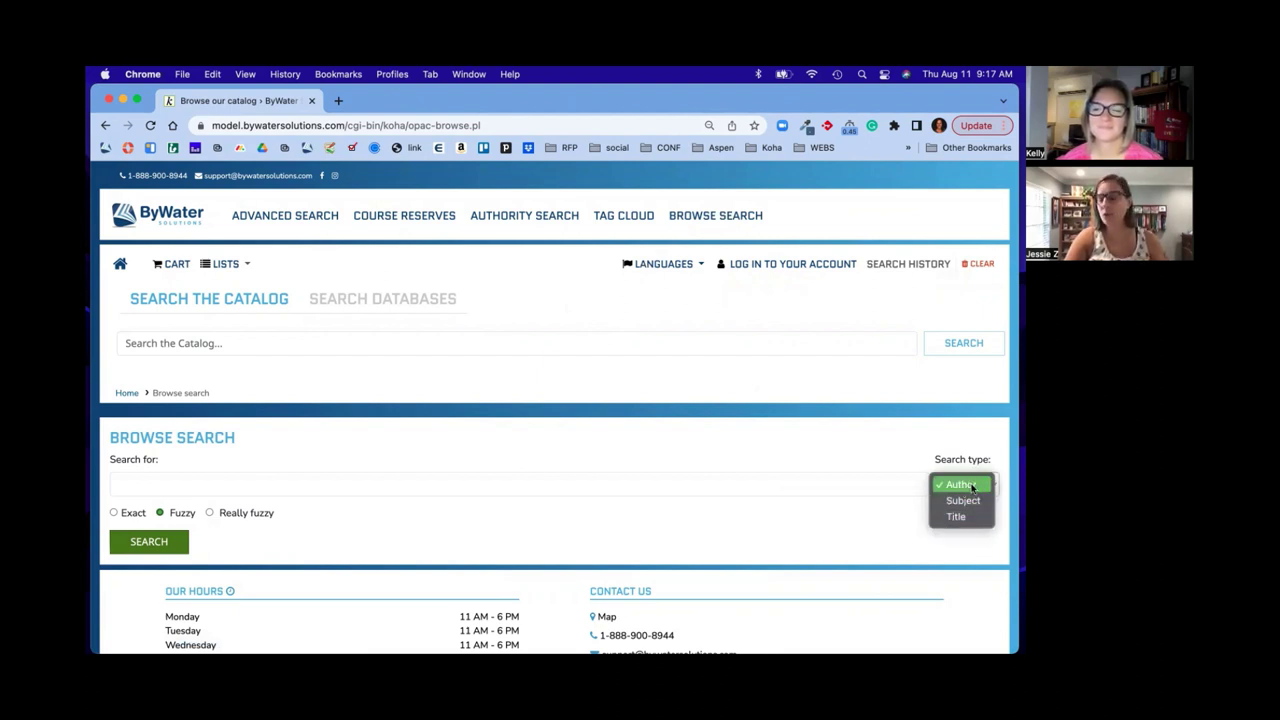
{"action": "left_click", "coordinate": [969, 505]}
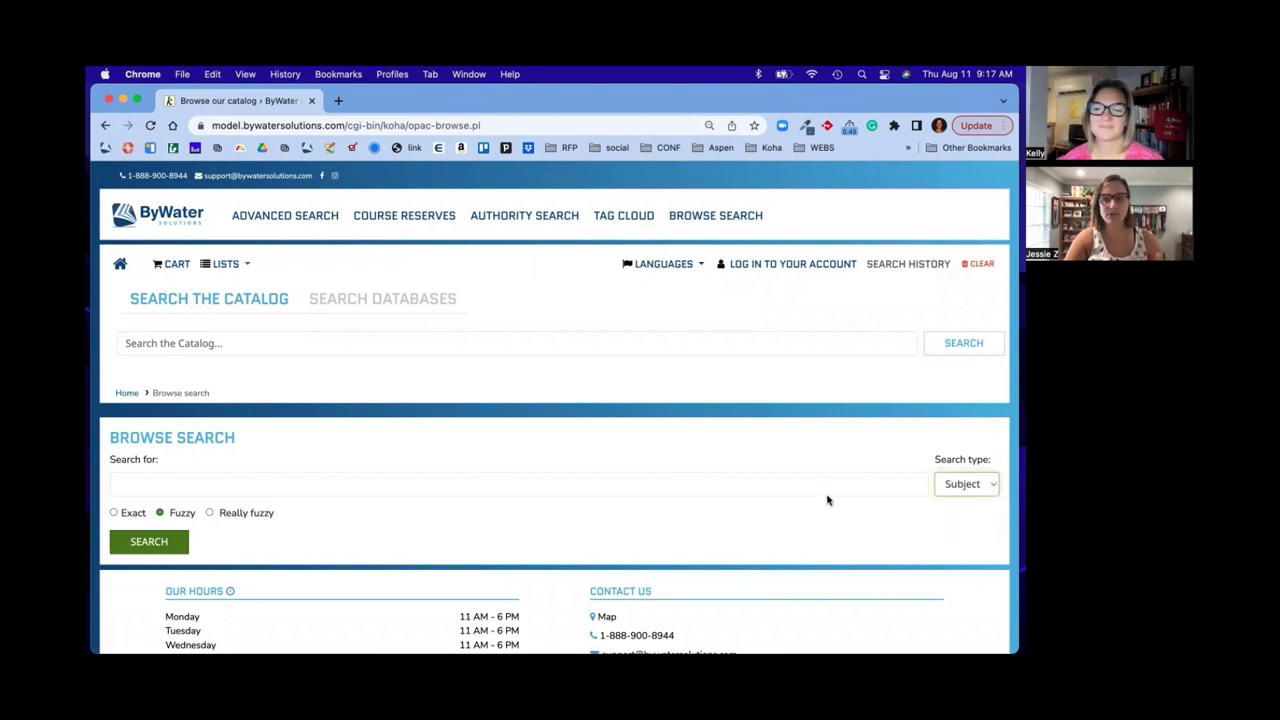
{"action": "left_click", "coordinate": [815, 483]}
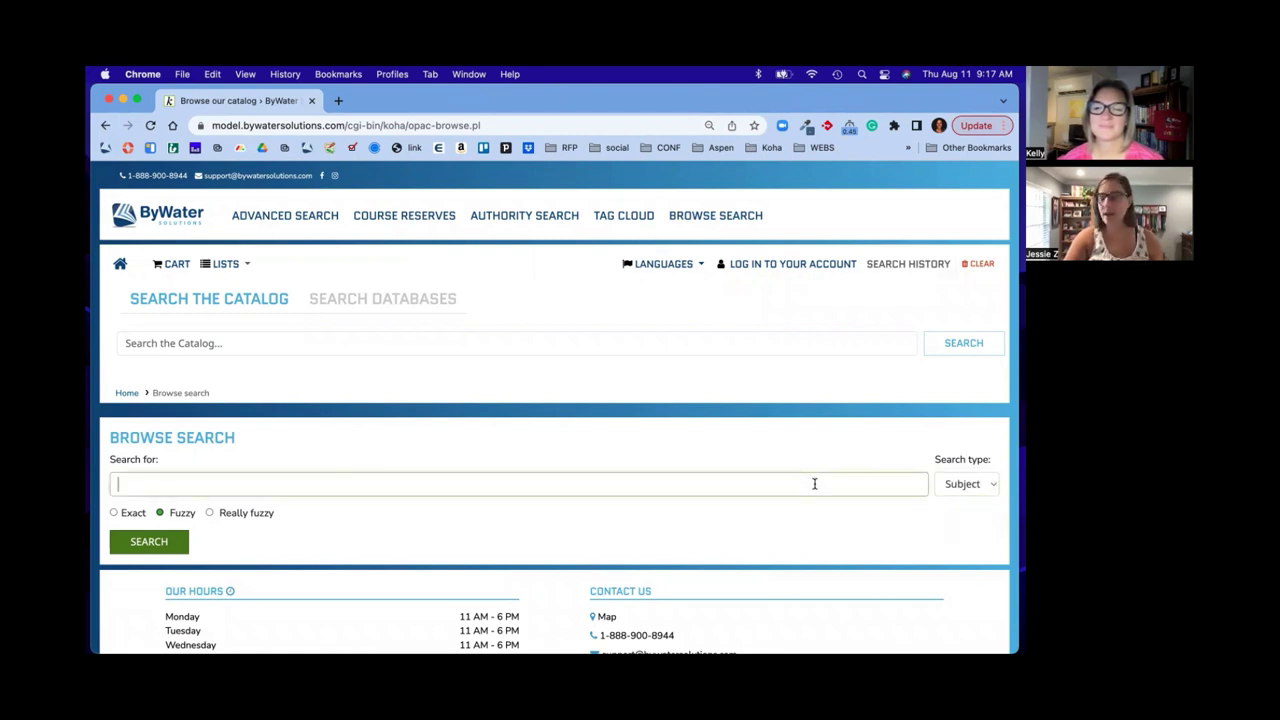
- Try the Exact, Fuzzy and Really fuzzy matching options for the browse search
{"action": "left_click", "coordinate": [114, 513]}
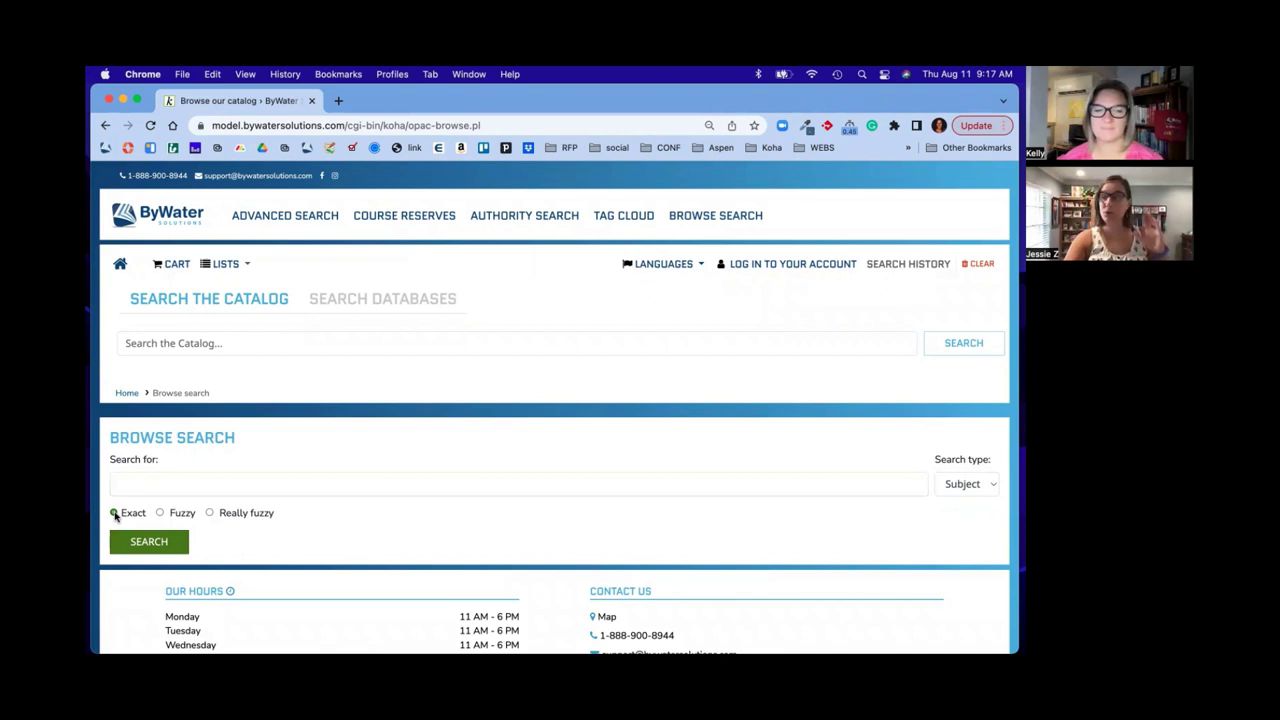
{"action": "left_click", "coordinate": [159, 513]}
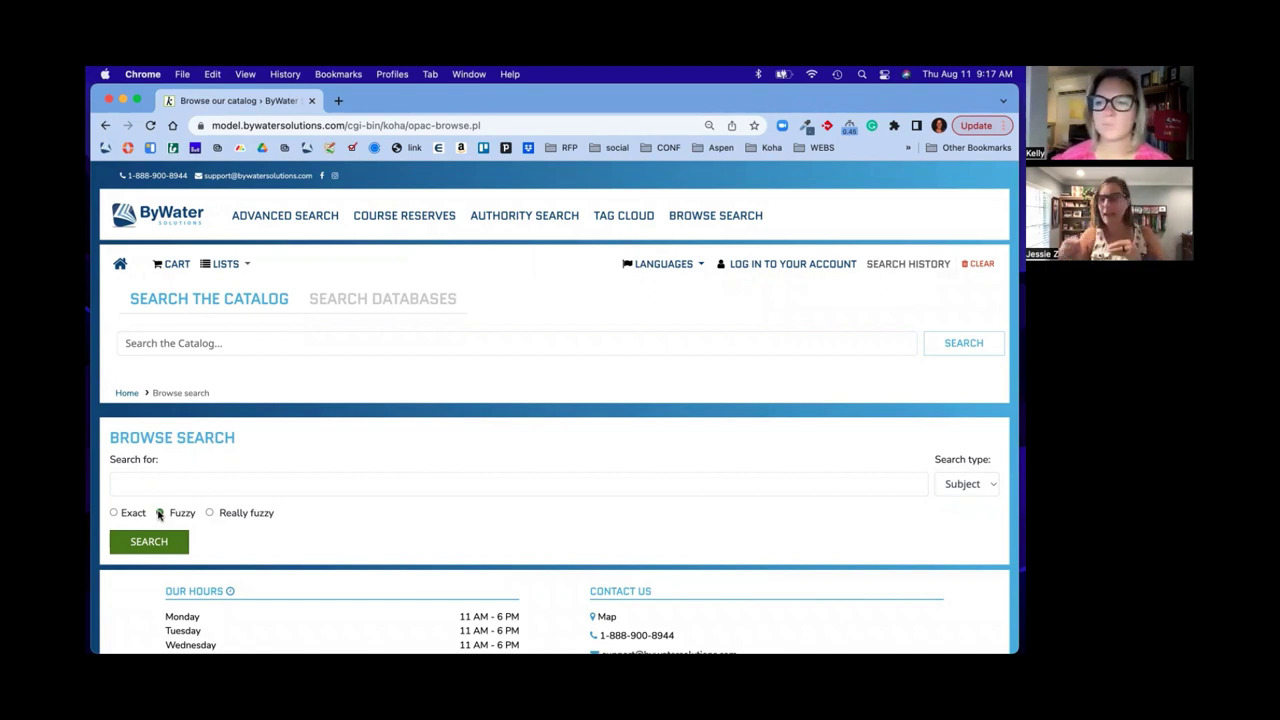
{"action": "left_click", "coordinate": [210, 514]}
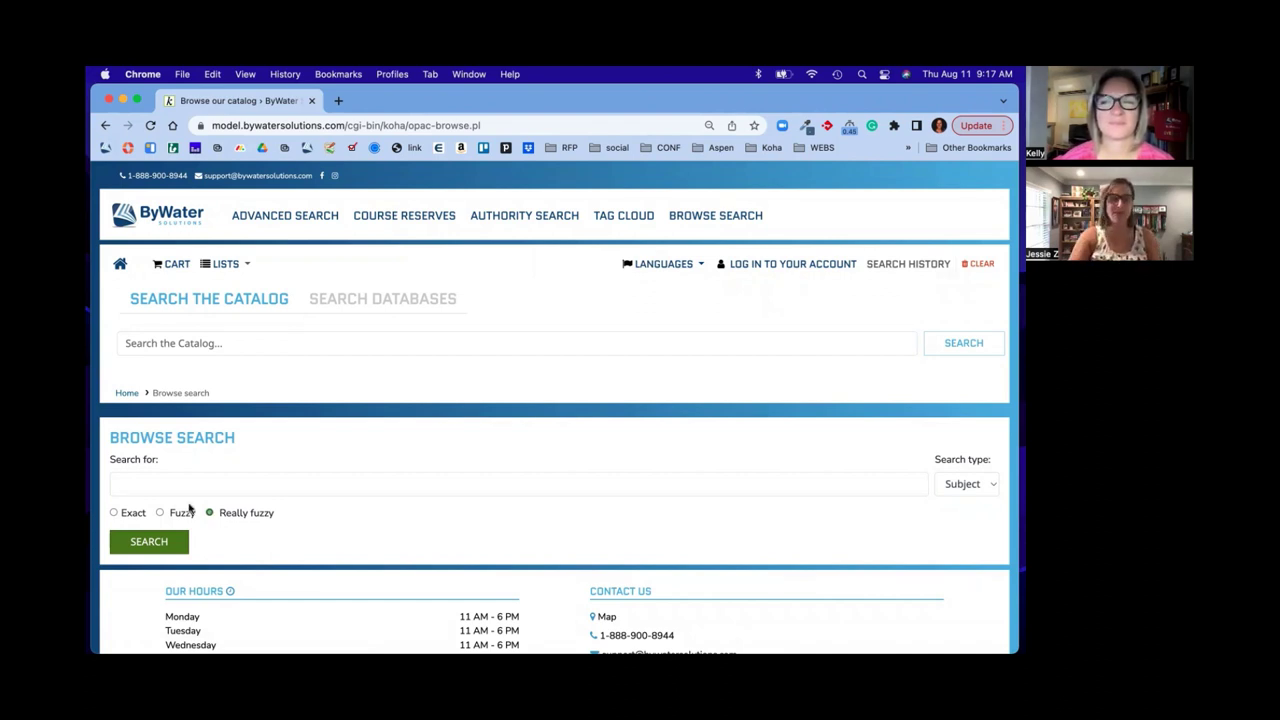
{"action": "left_click", "coordinate": [114, 513]}
- Run a Fuzzy subject browse search for "crime"
{"action": "left_click", "coordinate": [159, 513]}
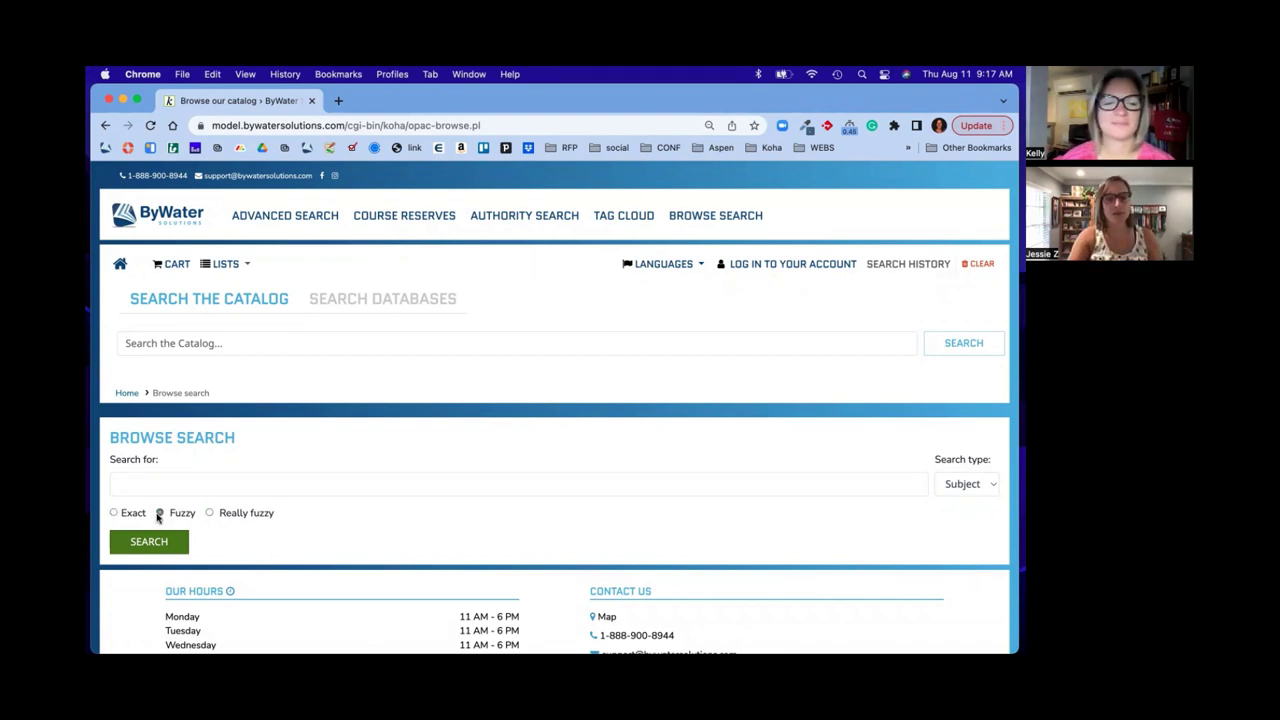
{"action": "left_click", "coordinate": [156, 485]}
{"action": "type", "text": "crime"}
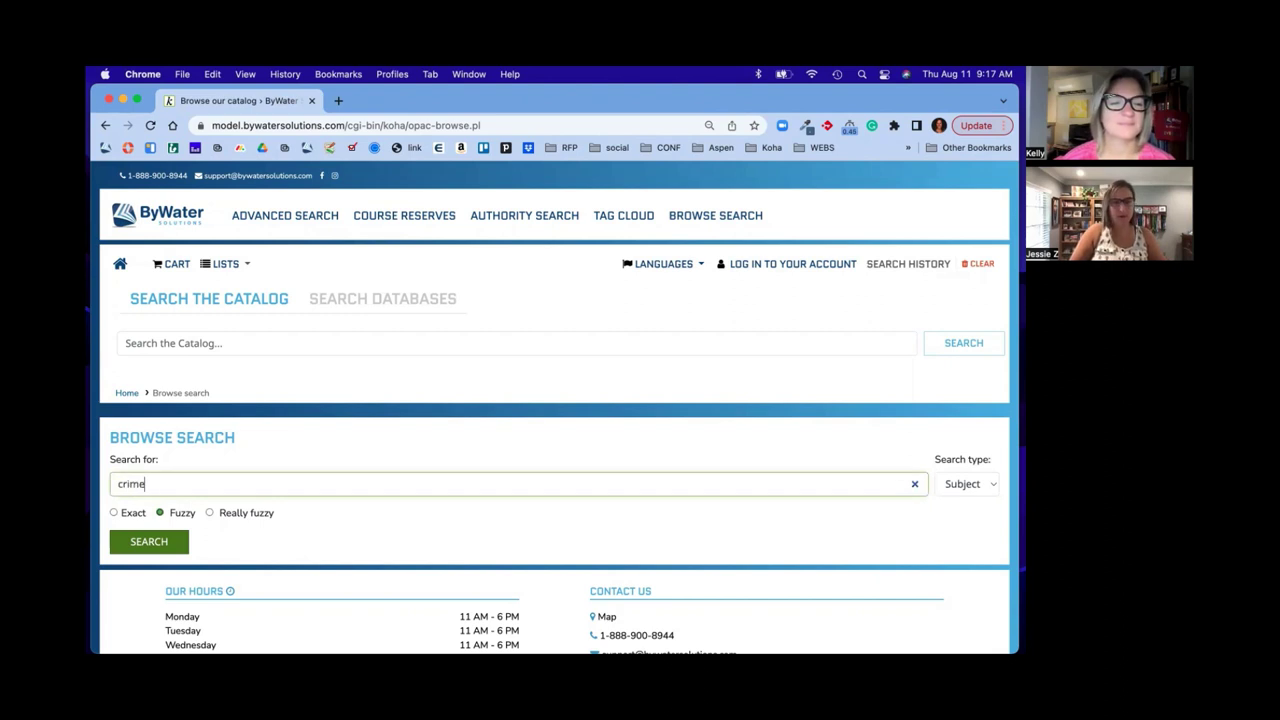
{"action": "key", "text": "Return"}
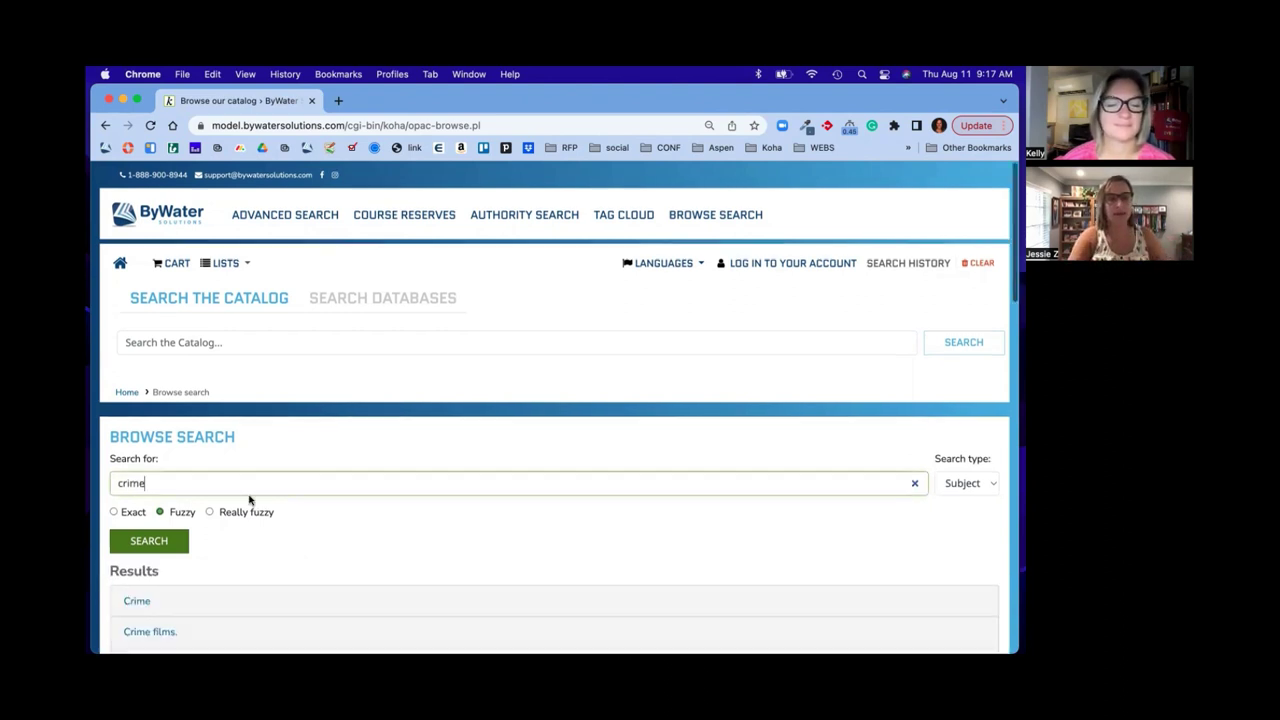
- Expand the "Crime in literature." heading and view the record for "Murder by the book : the crime that shocked Dickens's London"
{"action": "scroll", "coordinate": [250, 500], "scroll_direction": "down", "scroll_amount": 3}
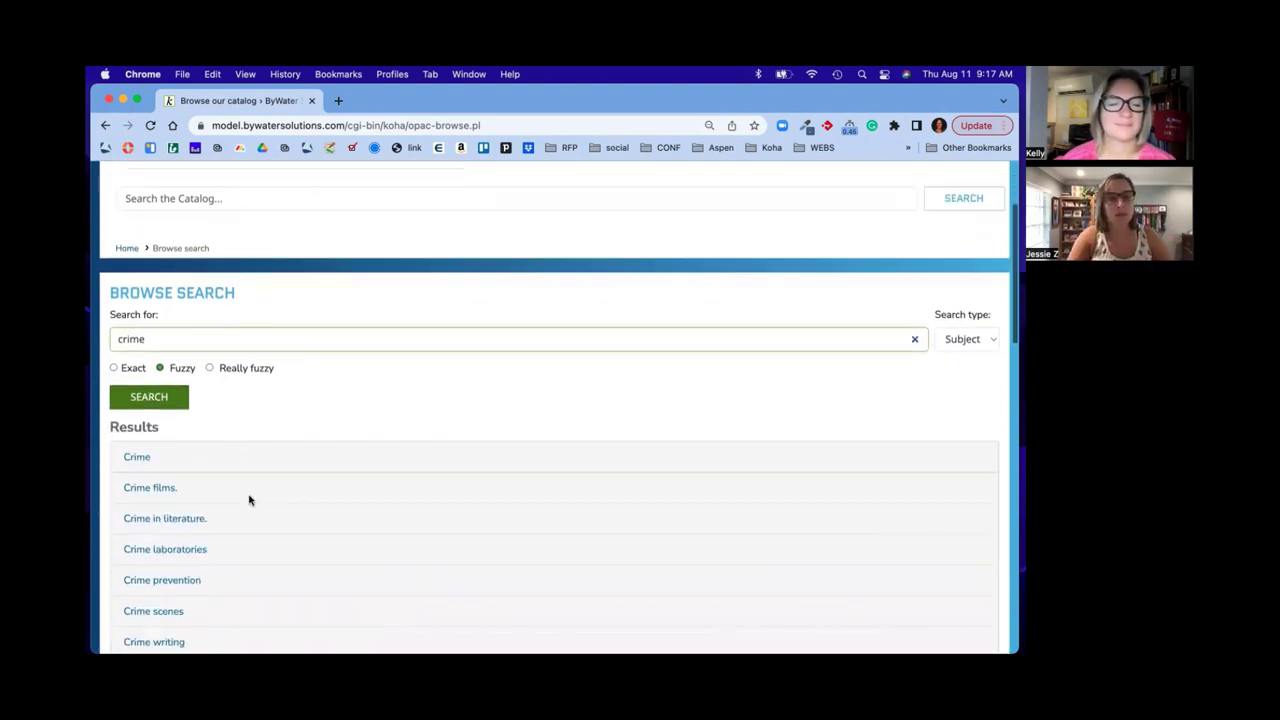
{"action": "left_click", "coordinate": [174, 519]}
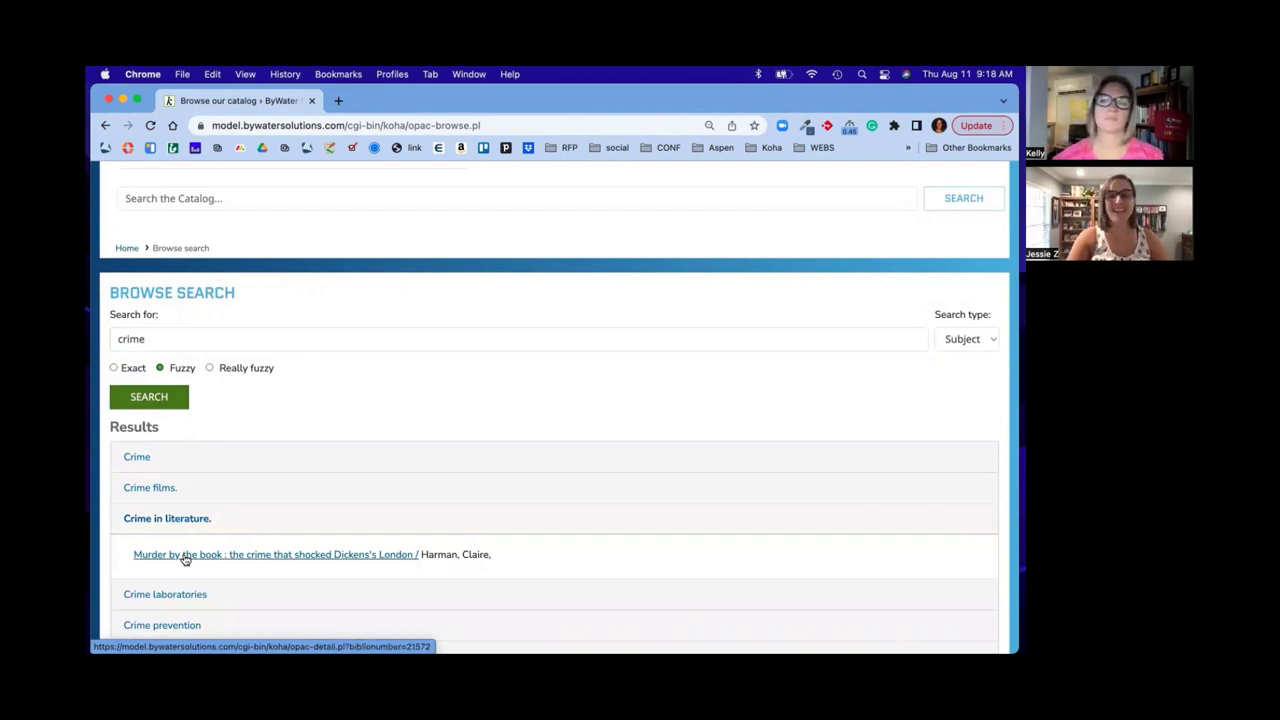
{"action": "left_click", "coordinate": [185, 555]}
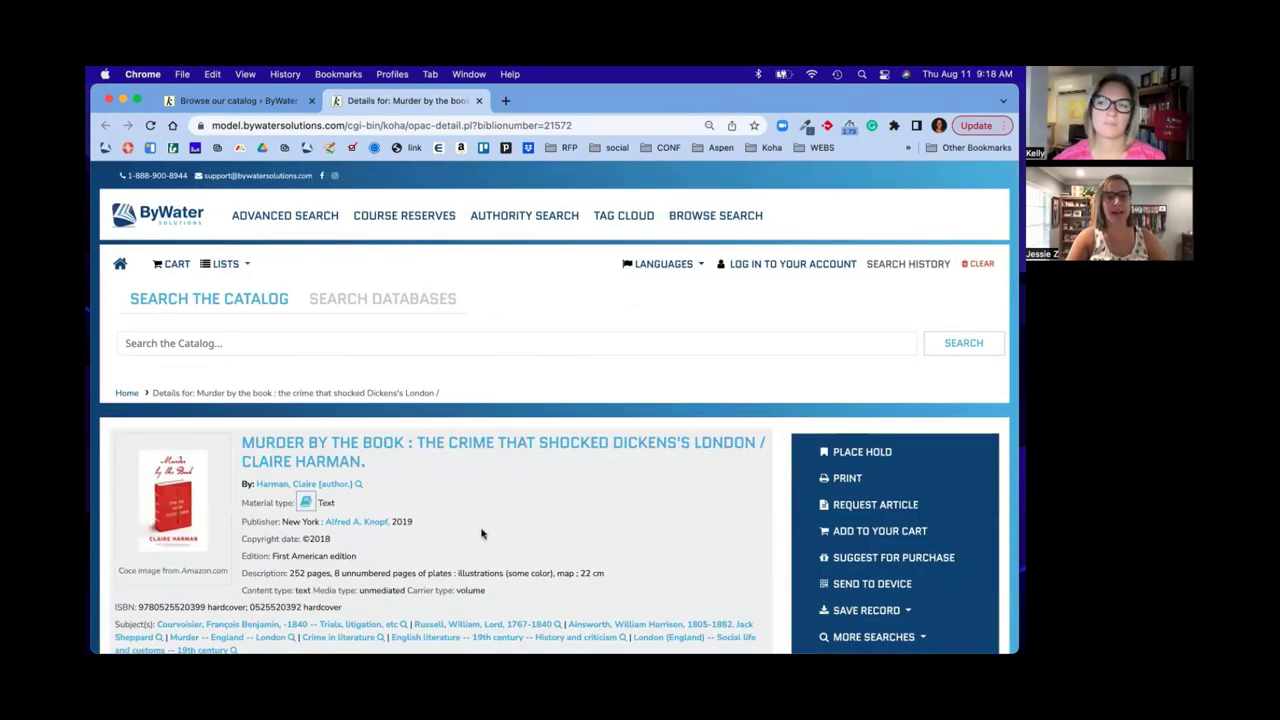
{"action": "scroll", "coordinate": [481, 534], "scroll_direction": "down", "scroll_amount": 5}
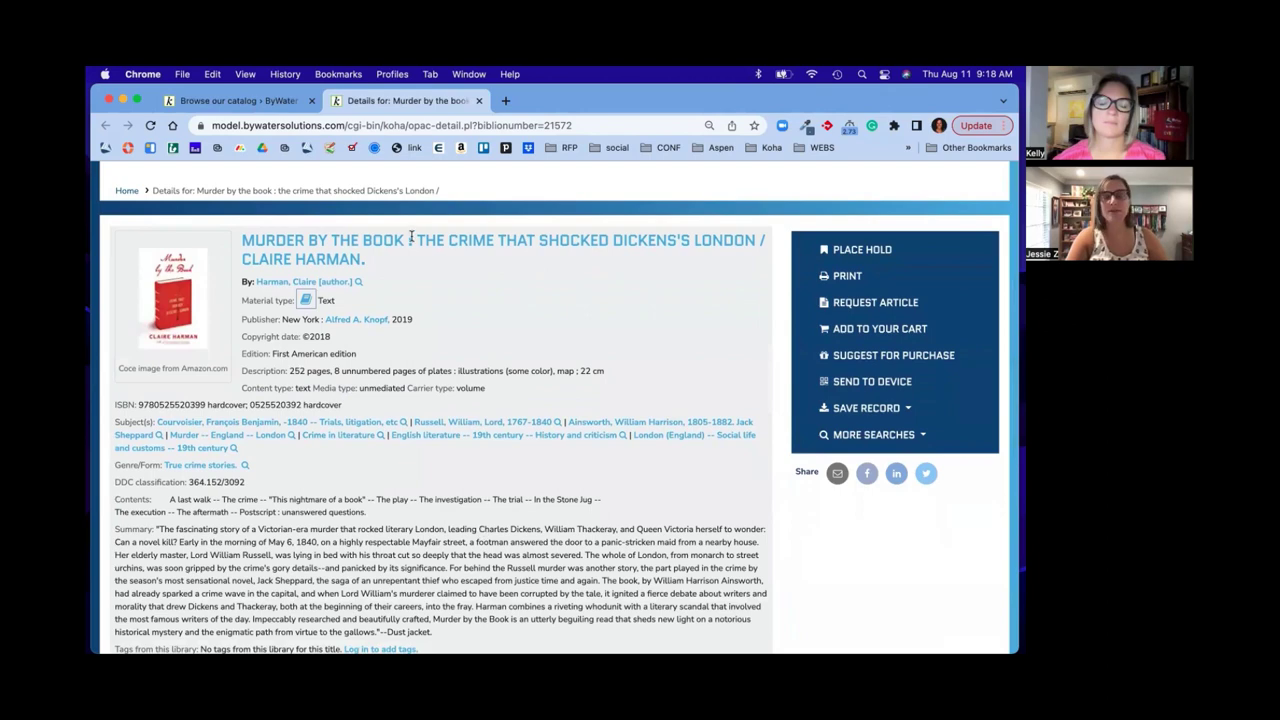
- Return to the browse search results, change the search type to Title and search for "harry potter"
{"action": "left_click", "coordinate": [266, 102]}
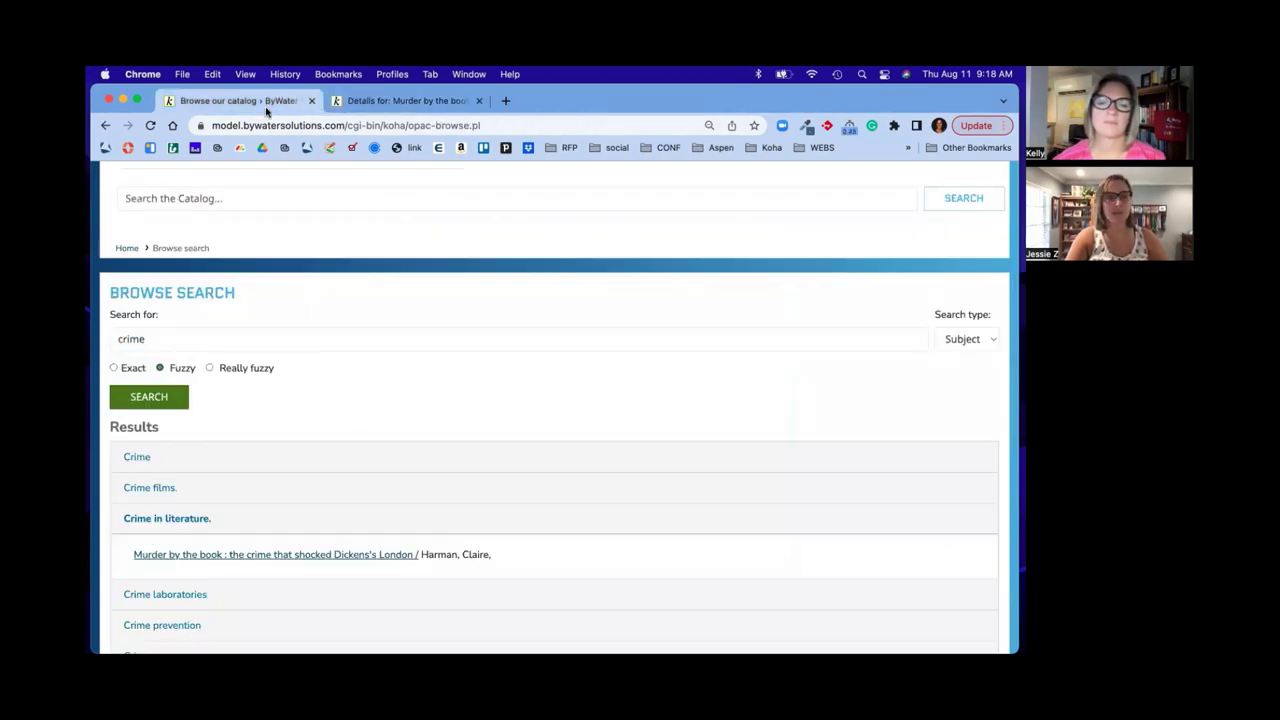
{"action": "left_click", "coordinate": [985, 341]}
{"action": "left_click", "coordinate": [981, 355]}
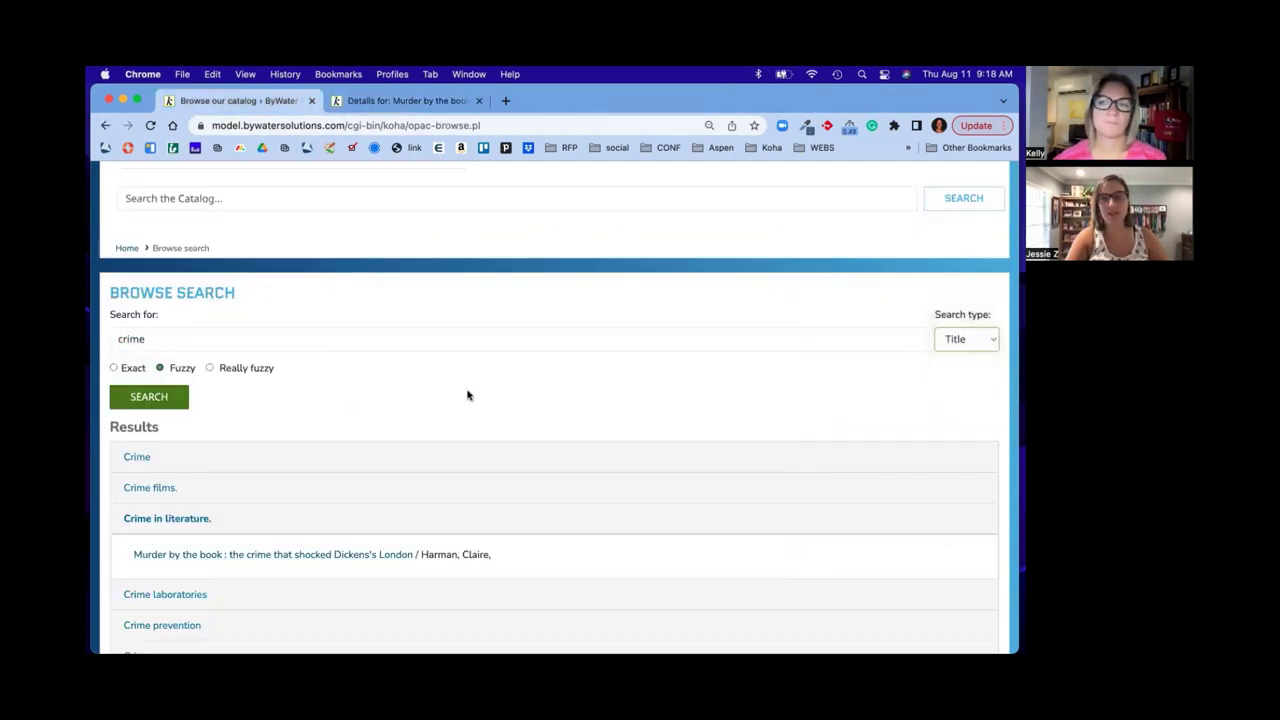
{"action": "double_click", "coordinate": [319, 337]}
{"action": "type", "text": "ha"}
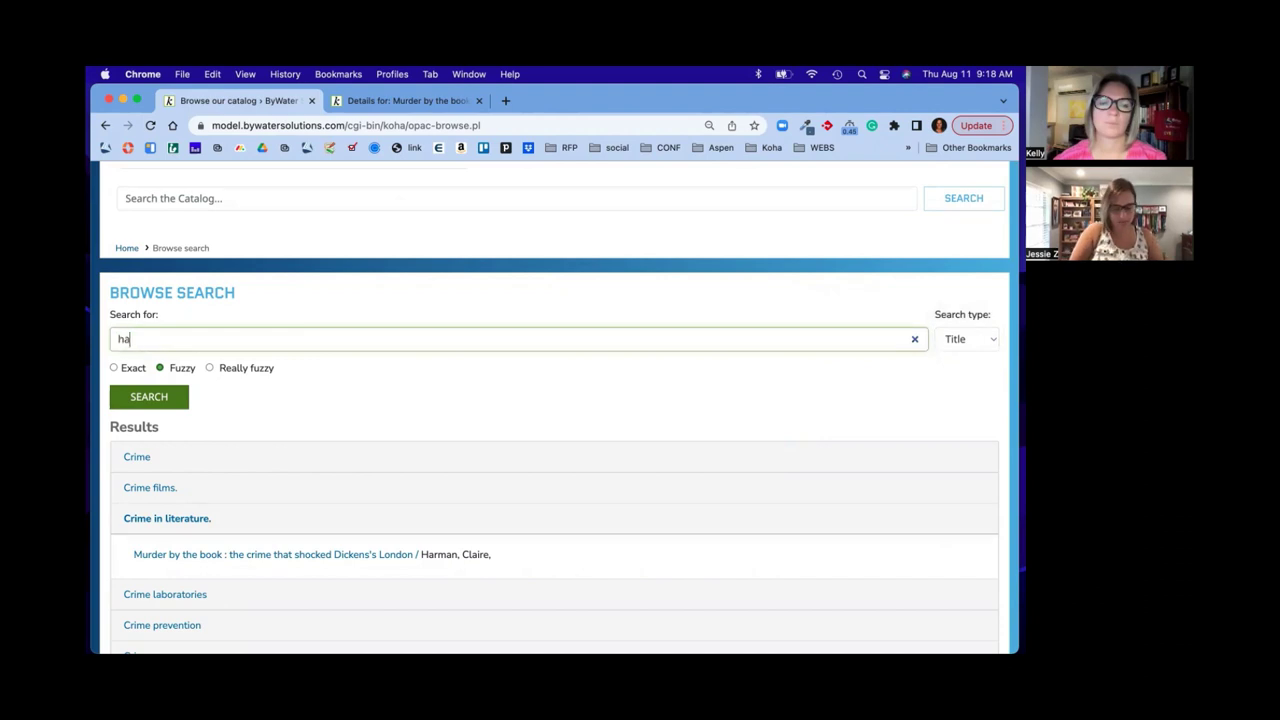
{"action": "type", "text": "rry potter"}
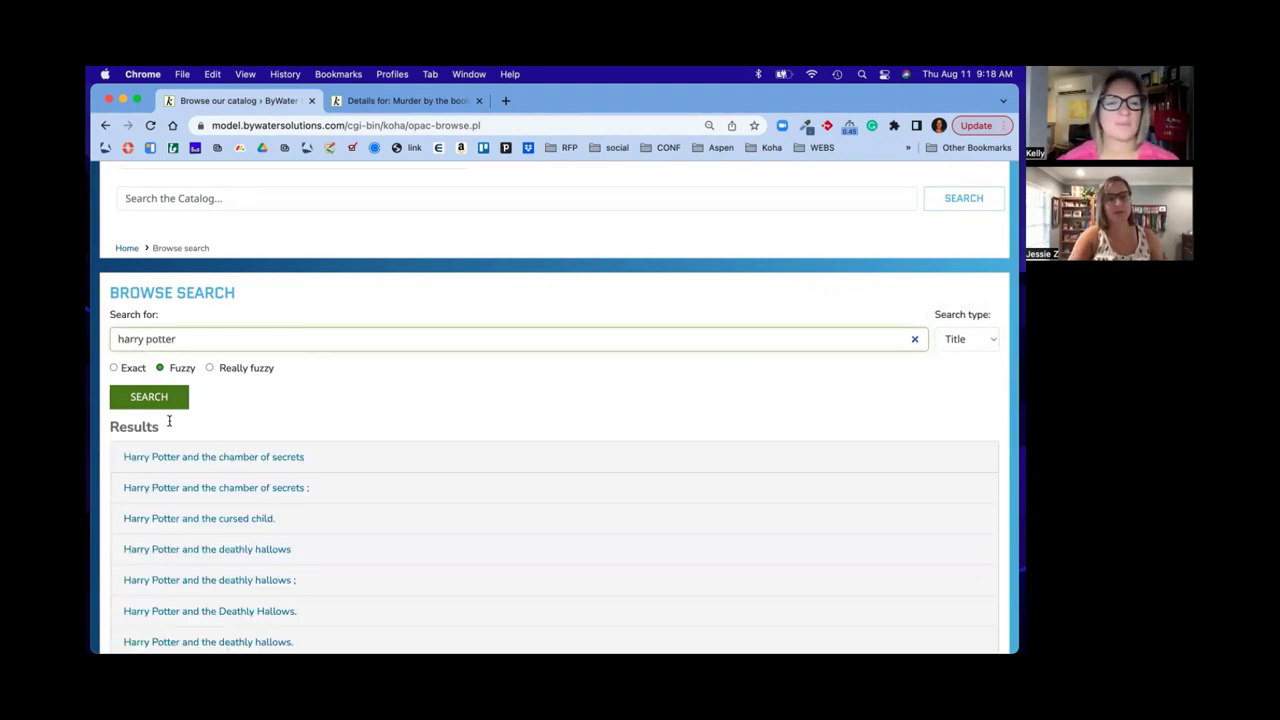
- Expand the first "Harry Potter and the chamber of secrets" heading, open its third listed record and review the details and holdings
{"action": "scroll", "coordinate": [214, 498], "scroll_direction": "down", "scroll_amount": 1}
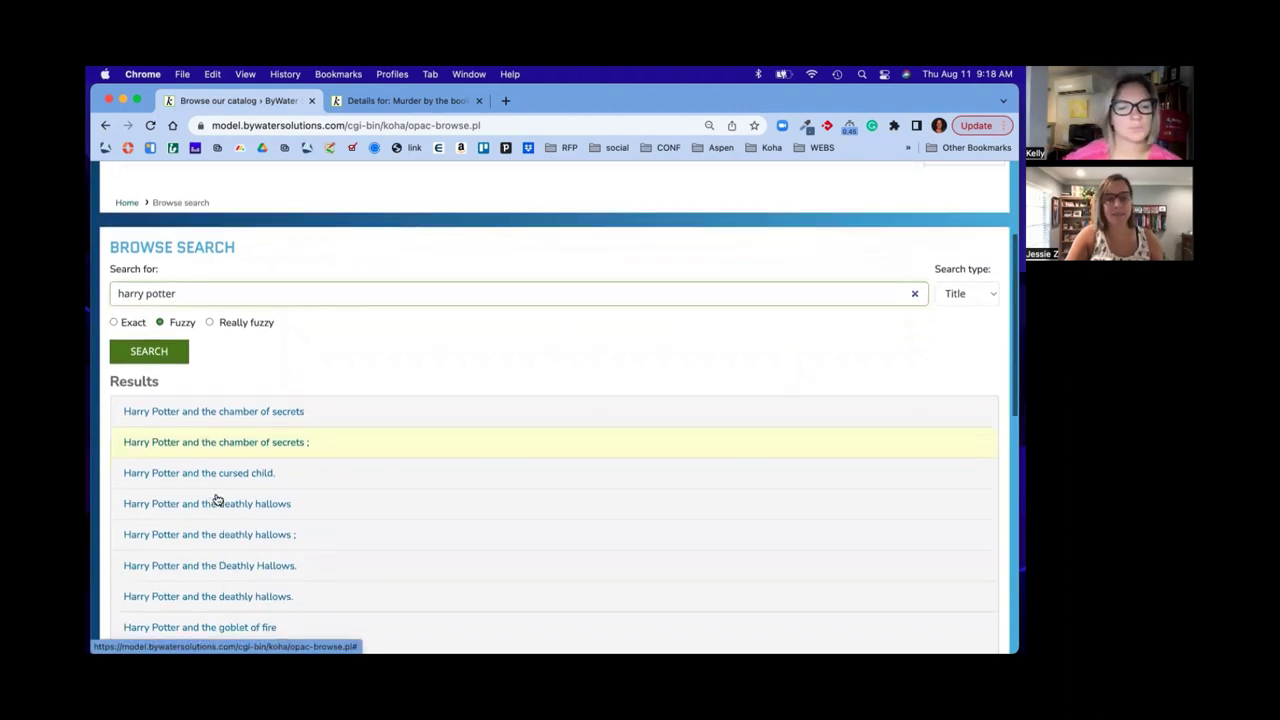
{"action": "left_click", "coordinate": [199, 418]}
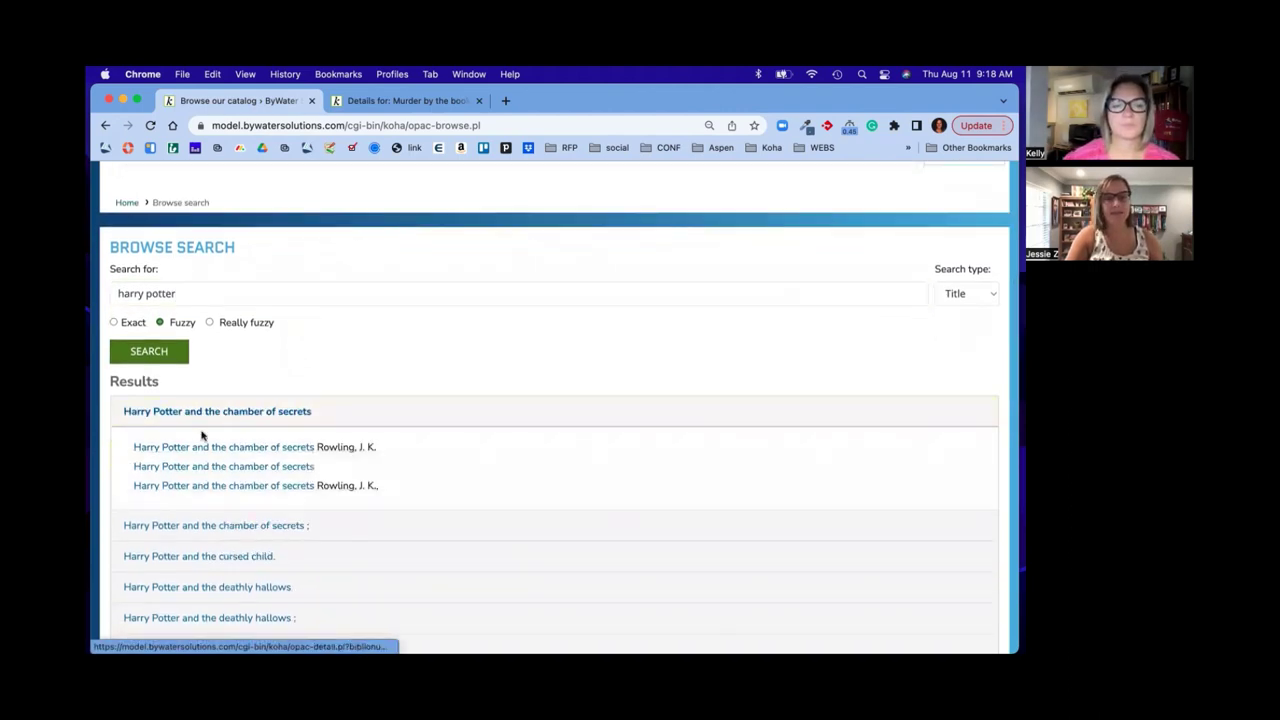
{"action": "left_click", "coordinate": [204, 487]}
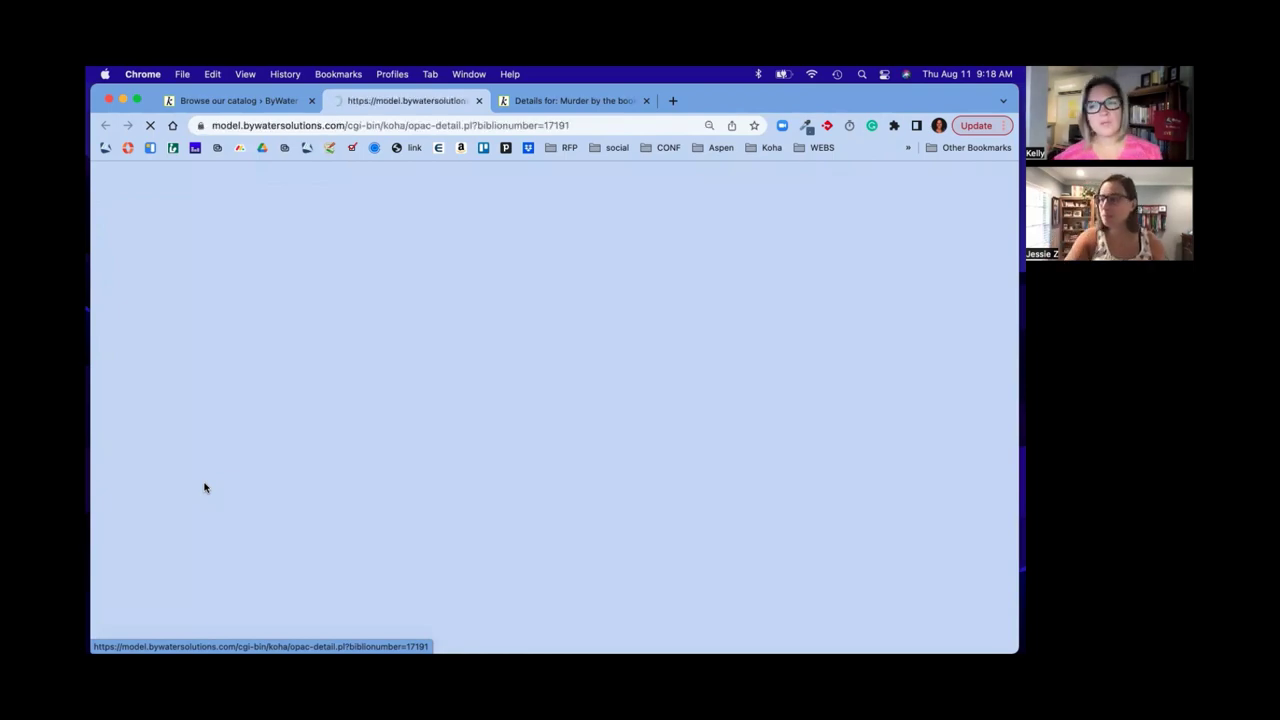
{"action": "scroll", "coordinate": [695, 555], "scroll_direction": "down", "scroll_amount": 4}
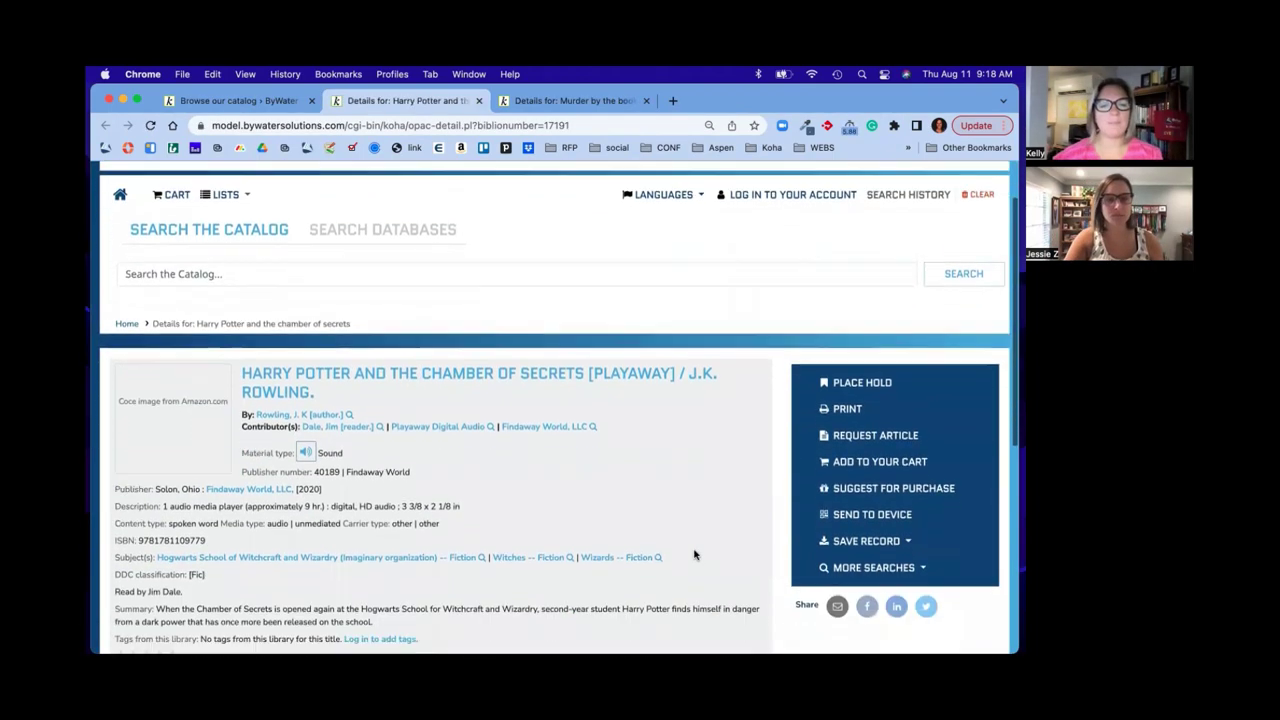
{"action": "scroll", "coordinate": [695, 555], "scroll_direction": "down", "scroll_amount": 2}
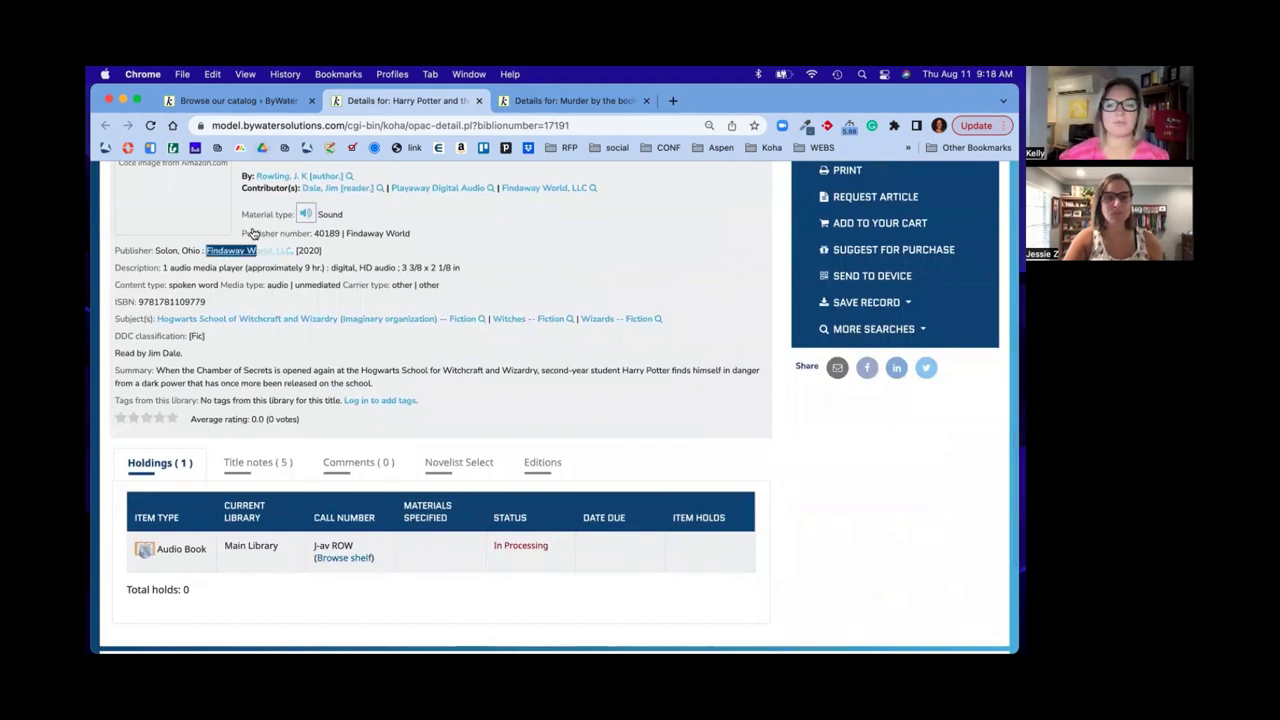
{"action": "scroll", "coordinate": [255, 400], "scroll_direction": "up", "scroll_amount": 3}
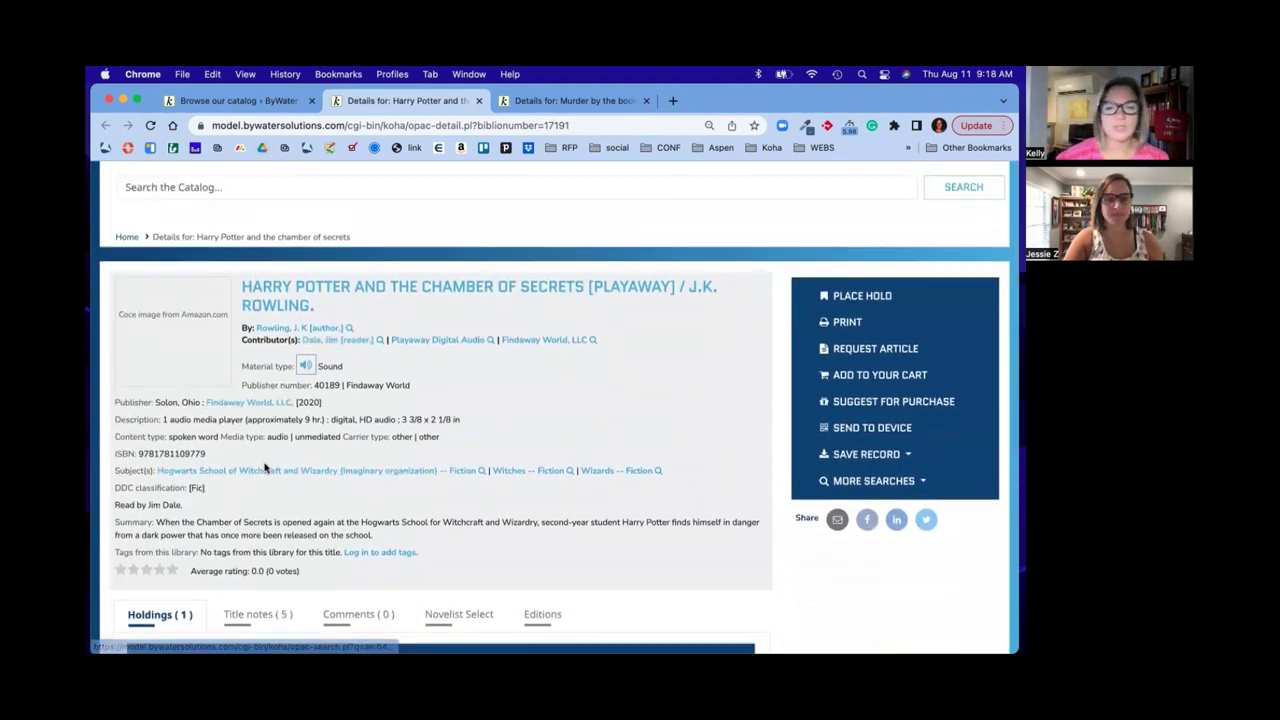
- Follow the record's "Witches -- Fiction" subject link to its catalog results, then reopen the Browse Search page
{"action": "triple_click", "coordinate": [268, 471]}
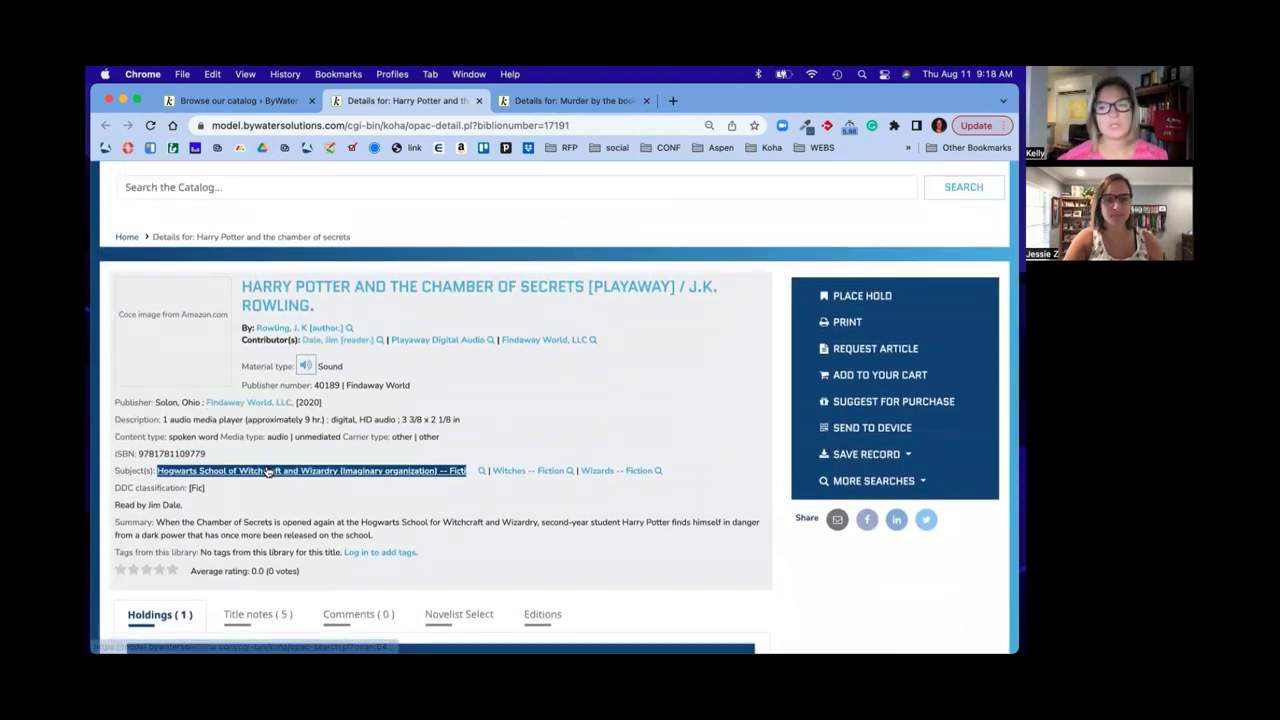
{"action": "triple_click", "coordinate": [530, 472]}
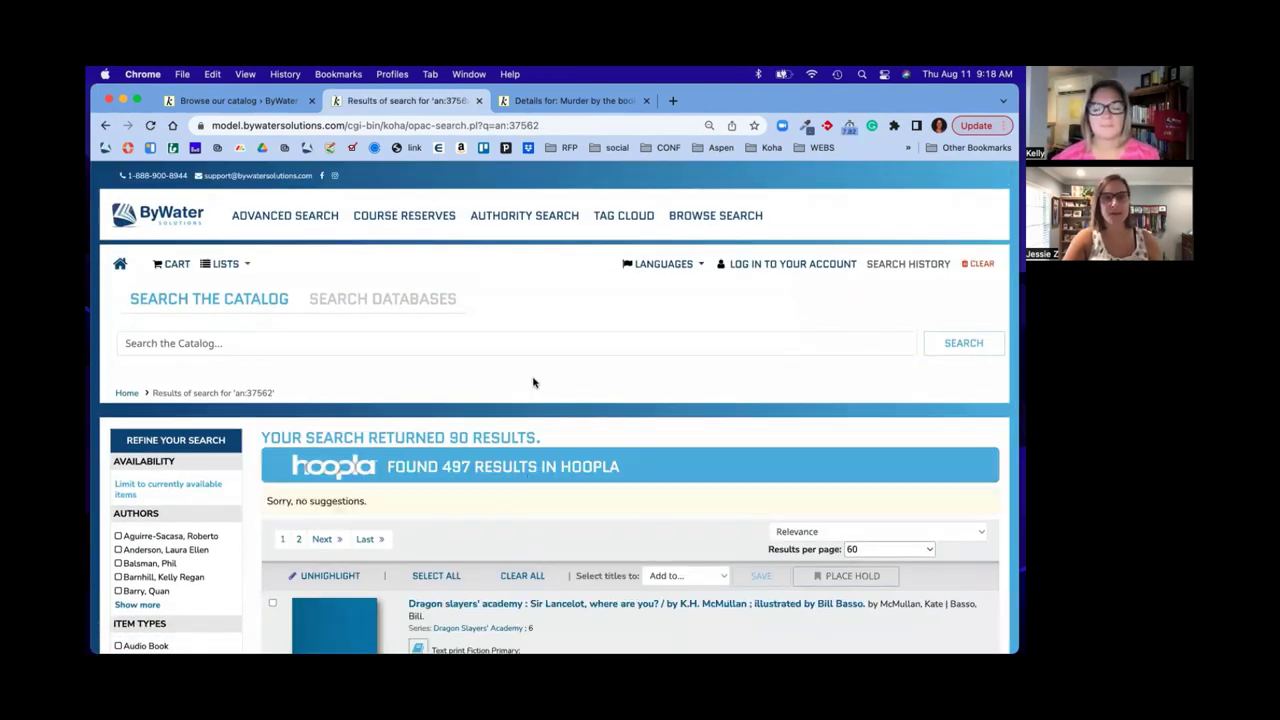
{"action": "left_click", "coordinate": [705, 216]}
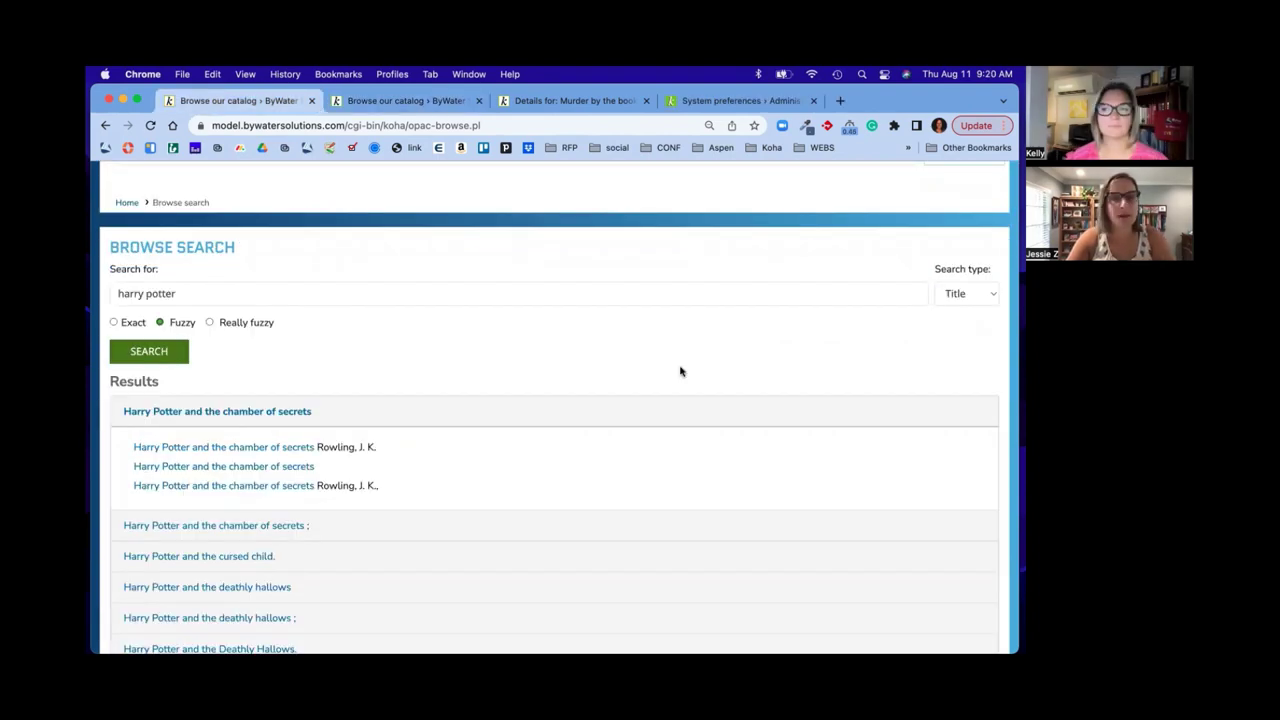
- Switch to the Koha system preferences page and highlight the "Elasticsearch only" note for the OpacBrowseSearch preference
{"action": "left_click", "coordinate": [681, 109]}
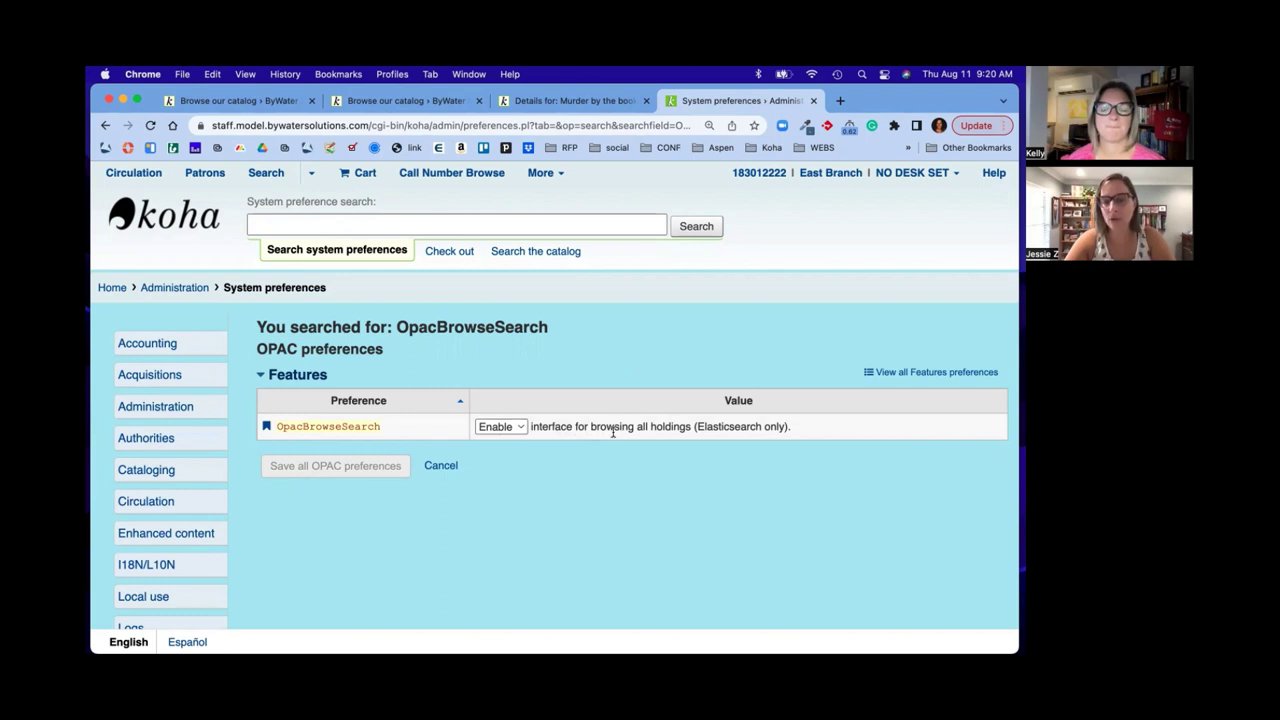
{"action": "left_click_drag", "start_coordinate": [697, 427], "coordinate": [787, 427]}
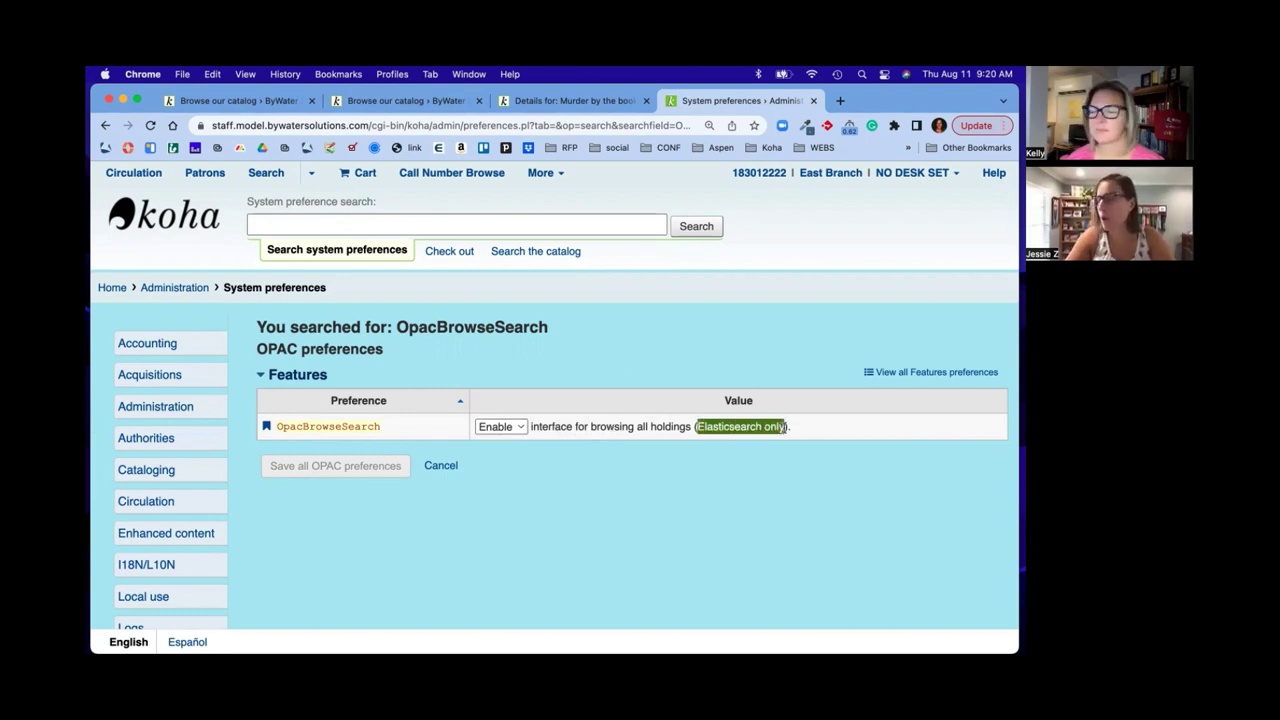